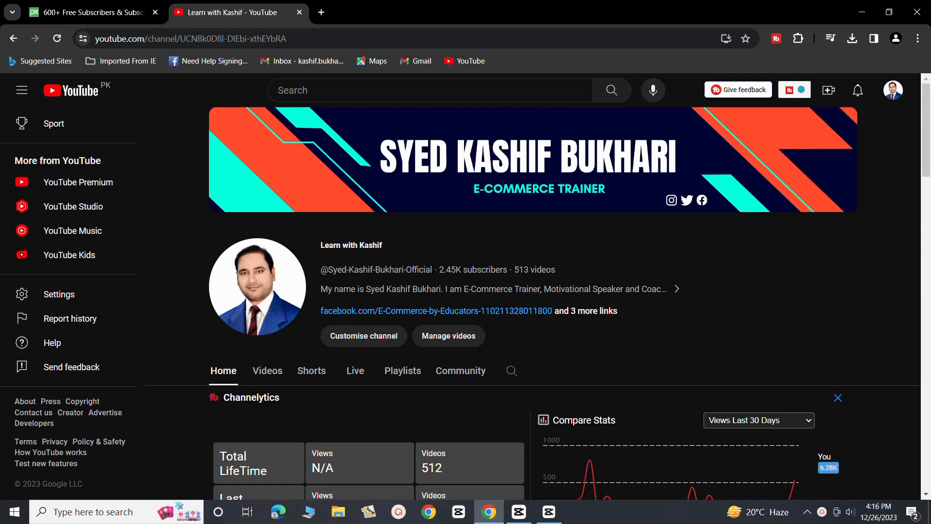
Step: Look over the CapCut project and the browser page offering 600+ free subscriber videos
mouse_move(549, 512)
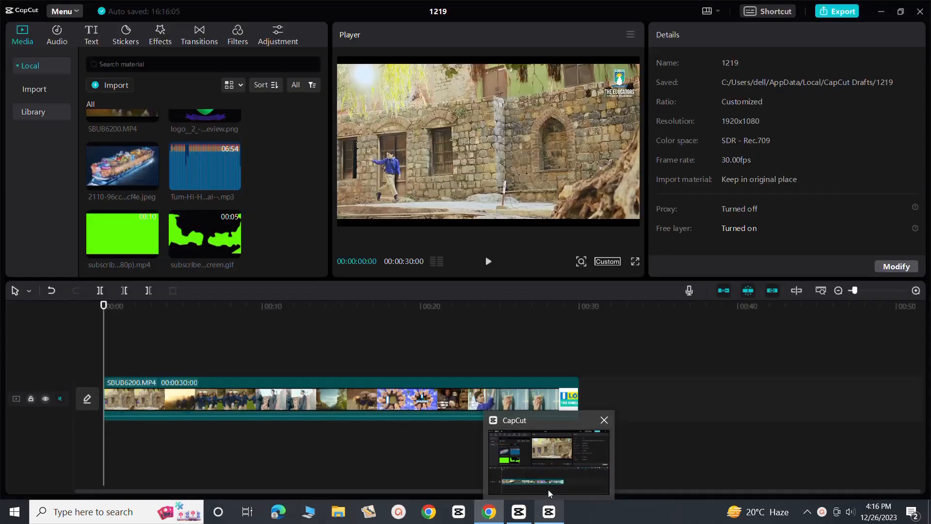
click(548, 491)
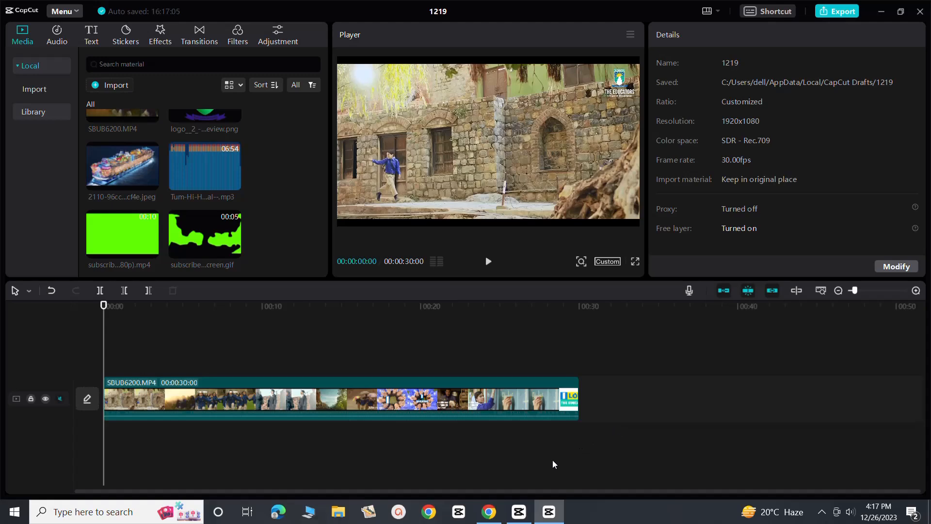
click(491, 513)
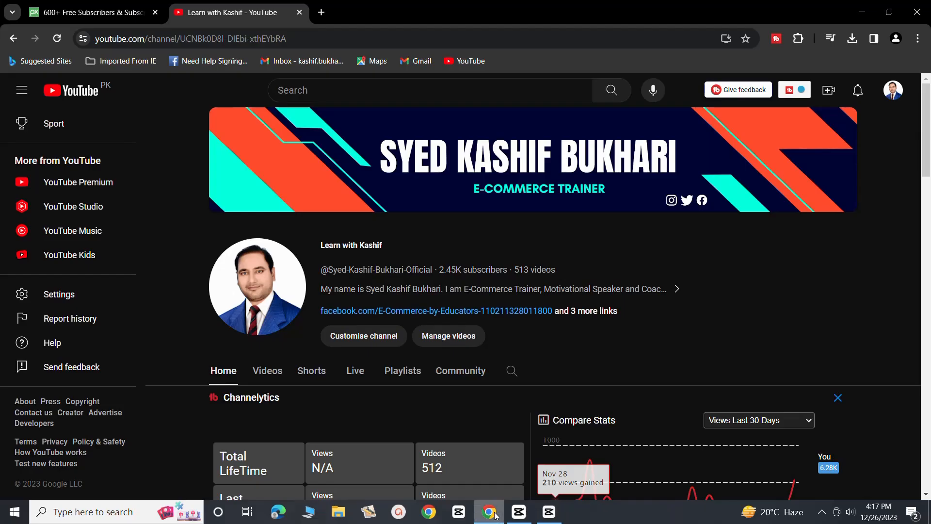
click(89, 12)
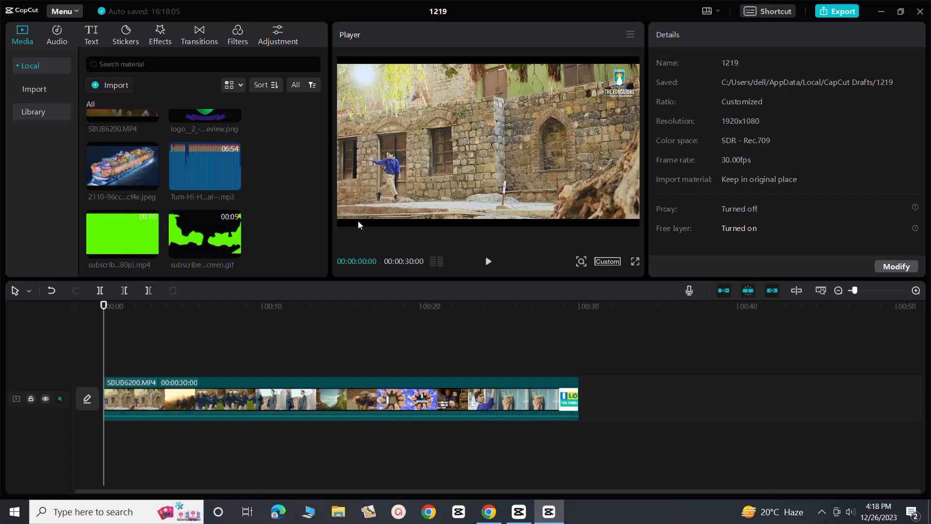
Step: Place the green-screen subscribe video on a track above SBUB6200.MP4, scaled to about 32% in the frame's lower-left corner
click(150, 251)
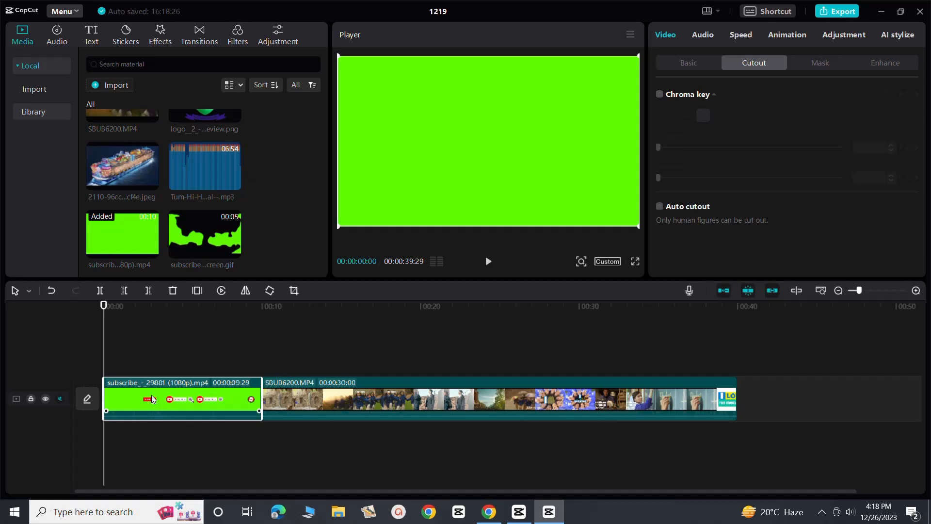
drag(151, 399, 152, 349)
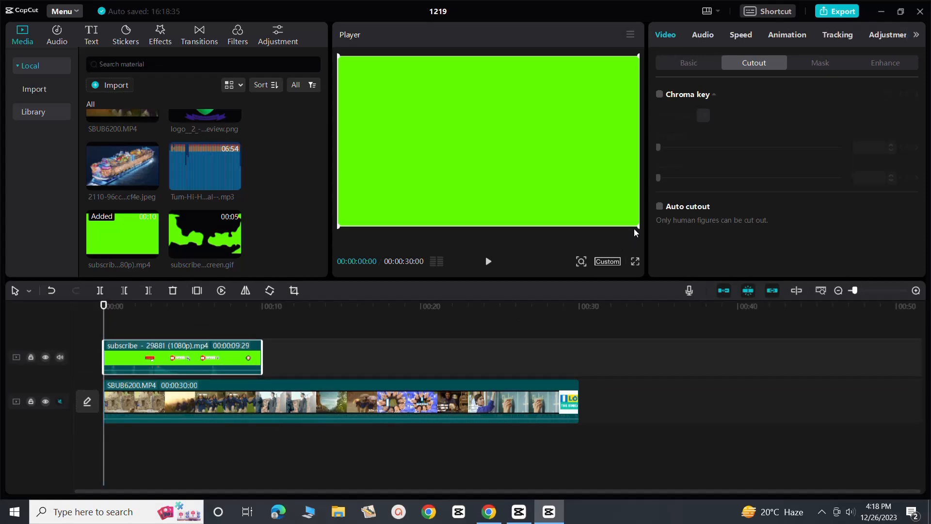
drag(638, 226, 402, 185)
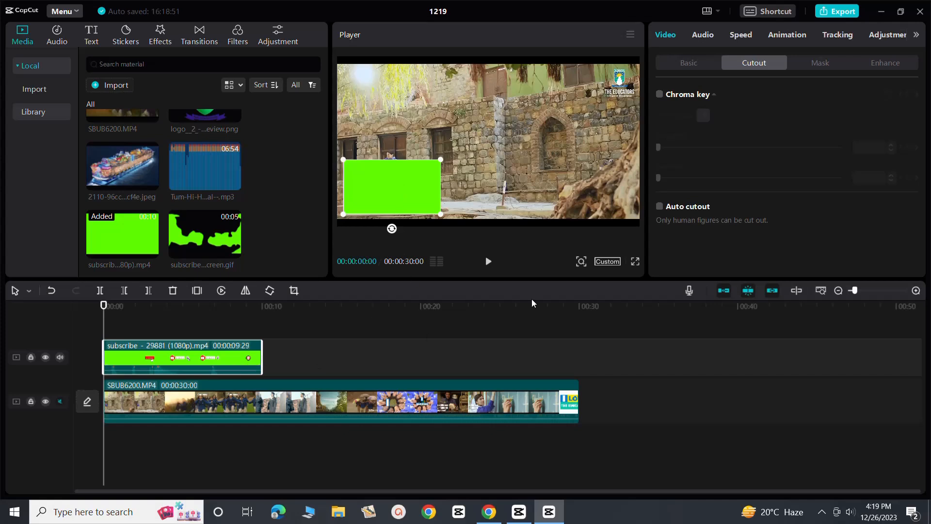
Step: Play the opening seconds of the video twice to check the green-screen subscribe overlay
click(489, 261)
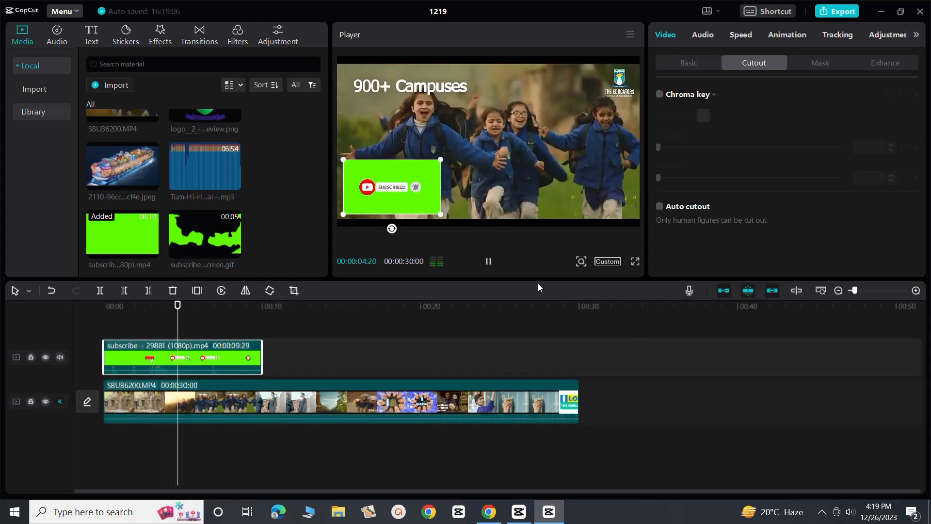
click(488, 262)
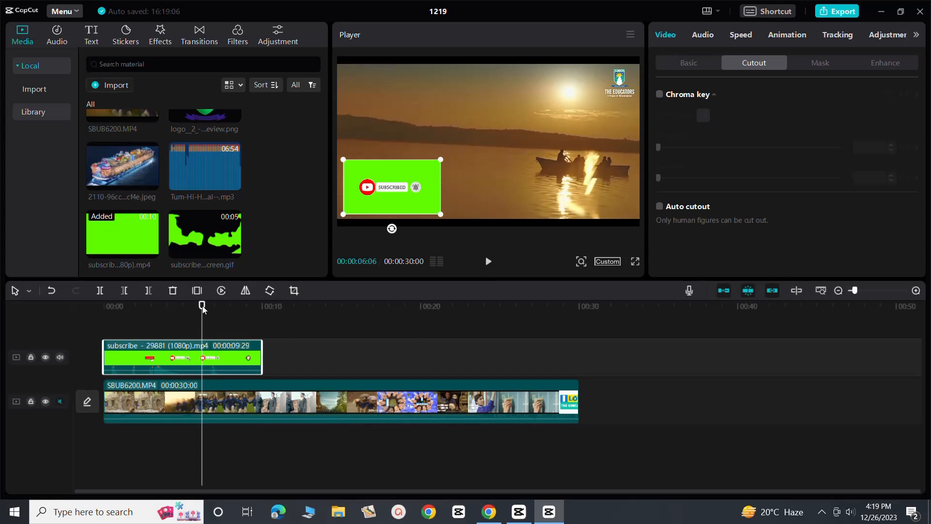
drag(203, 305, 114, 319)
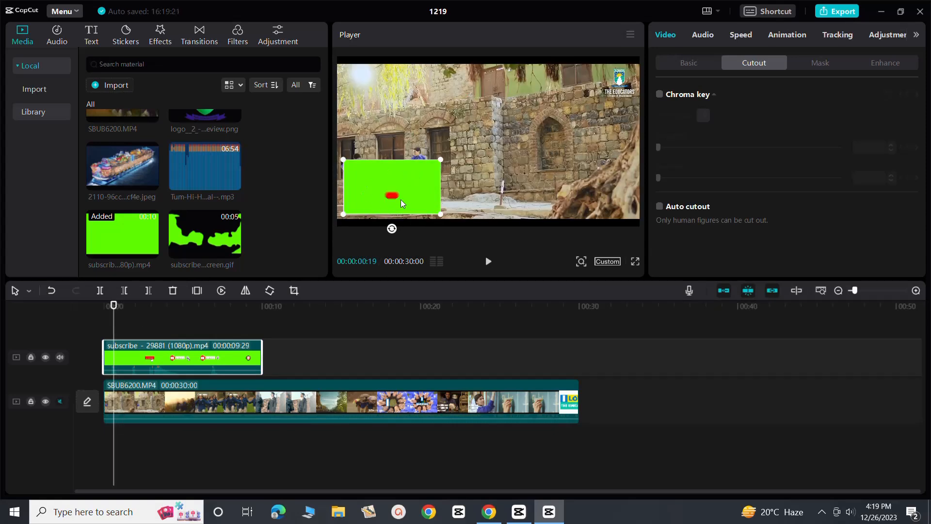
click(488, 262)
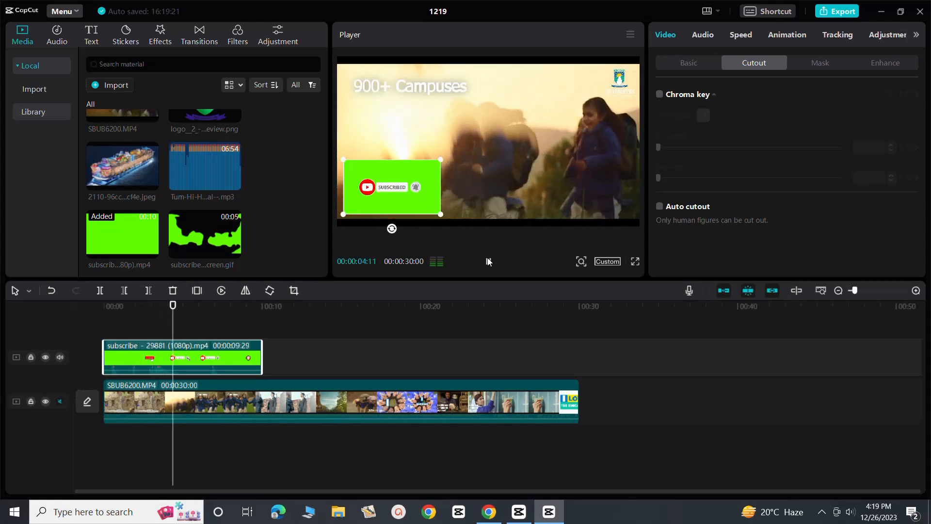
click(488, 261)
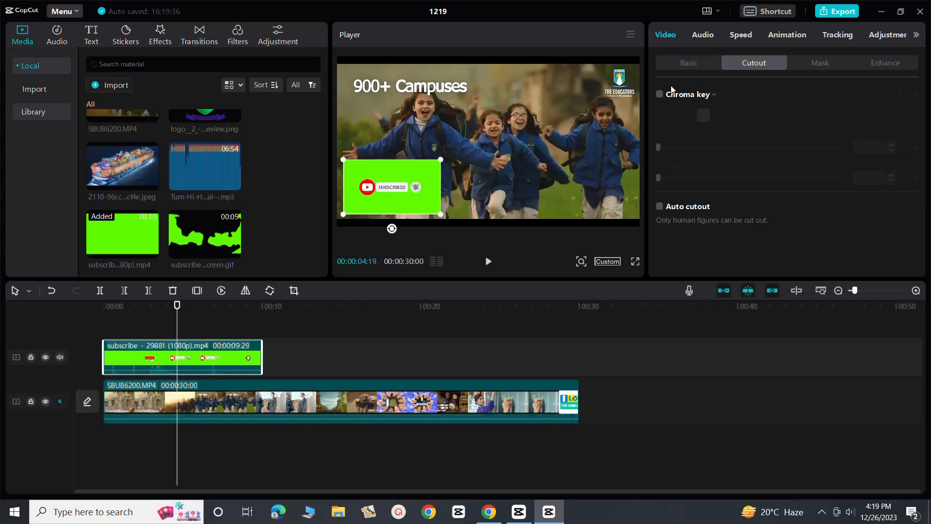
Step: Enable Chroma key on the subscribe clip, sample its green background and set the strength to 4
click(689, 63)
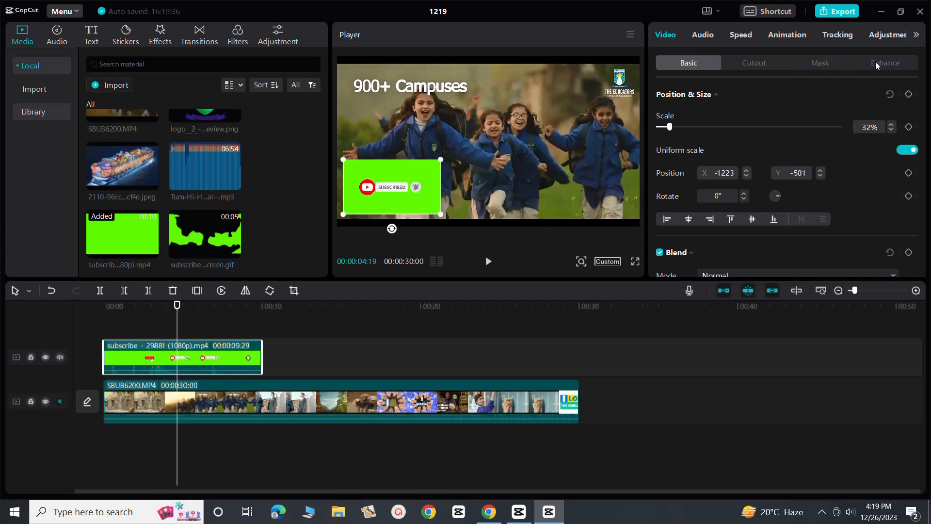
click(759, 67)
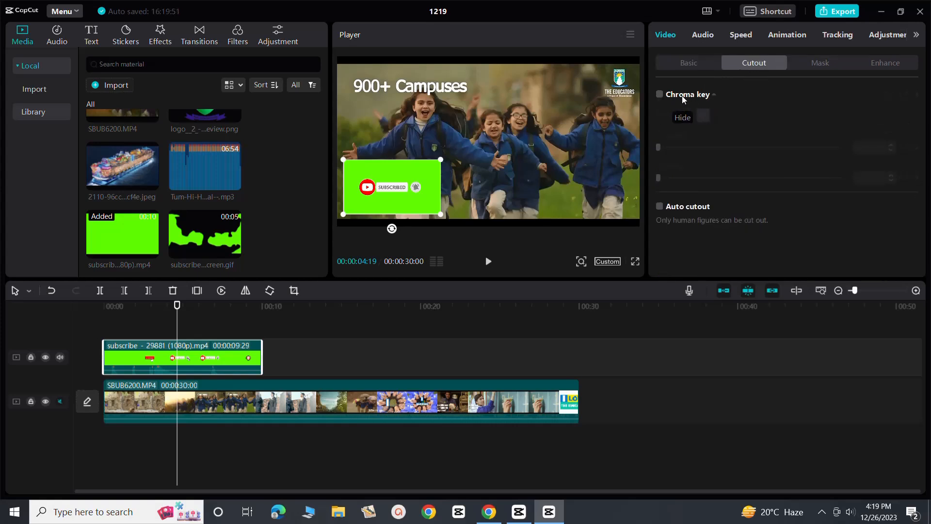
click(659, 95)
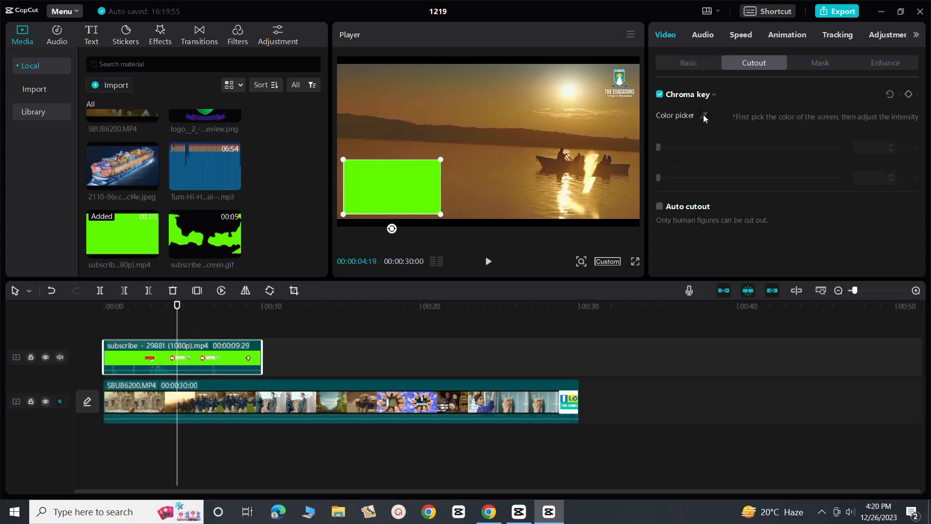
click(704, 117)
click(419, 184)
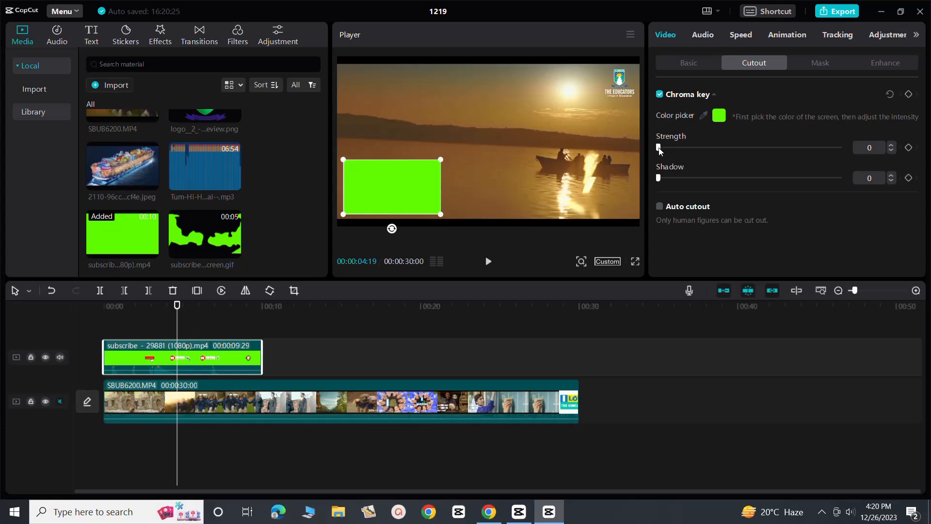
drag(659, 152, 666, 150)
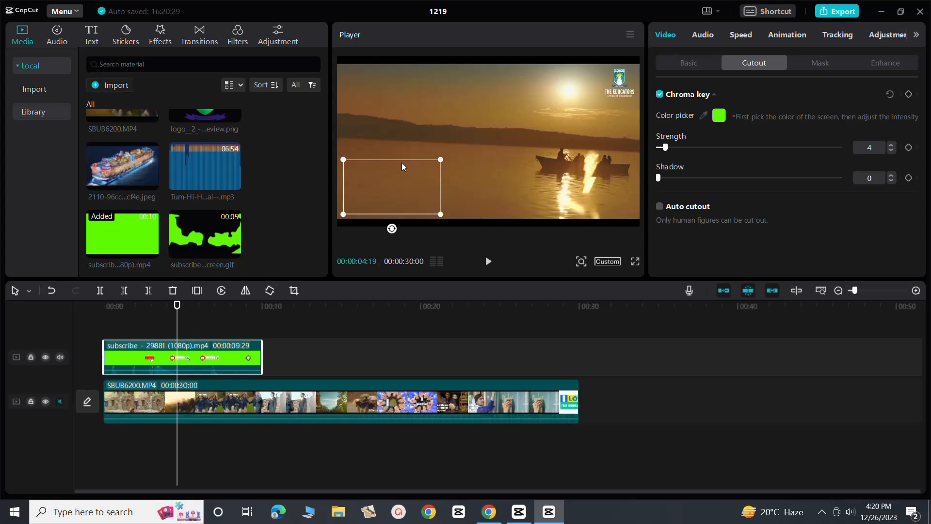
Step: Preview the keyed subscribe clip briefly and raise its Chroma key strength to 34
click(488, 261)
click(488, 262)
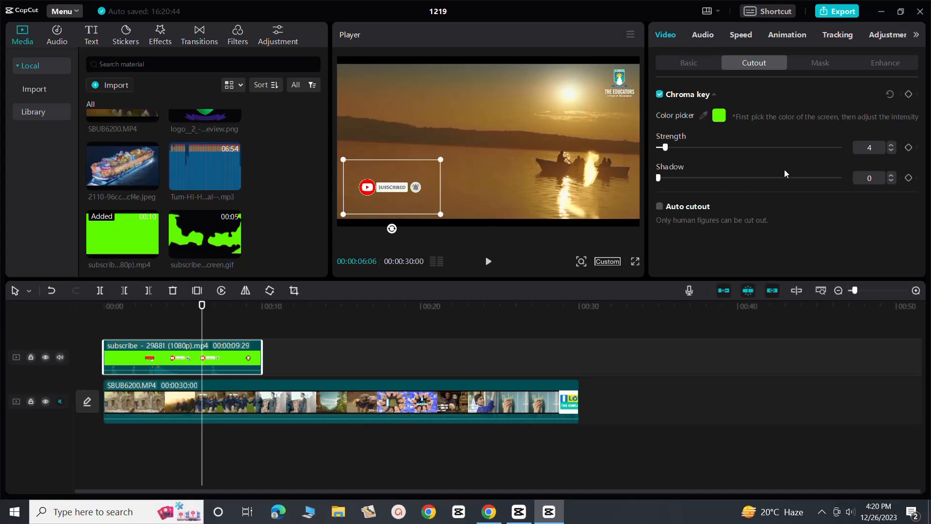
click(891, 144)
click(890, 145)
click(890, 145)
click(891, 145)
click(891, 145)
click(891, 145)
click(891, 146)
click(891, 145)
click(892, 146)
Step: Play the video from the beginning to check the keyed subscribe animation over the footage
click(409, 336)
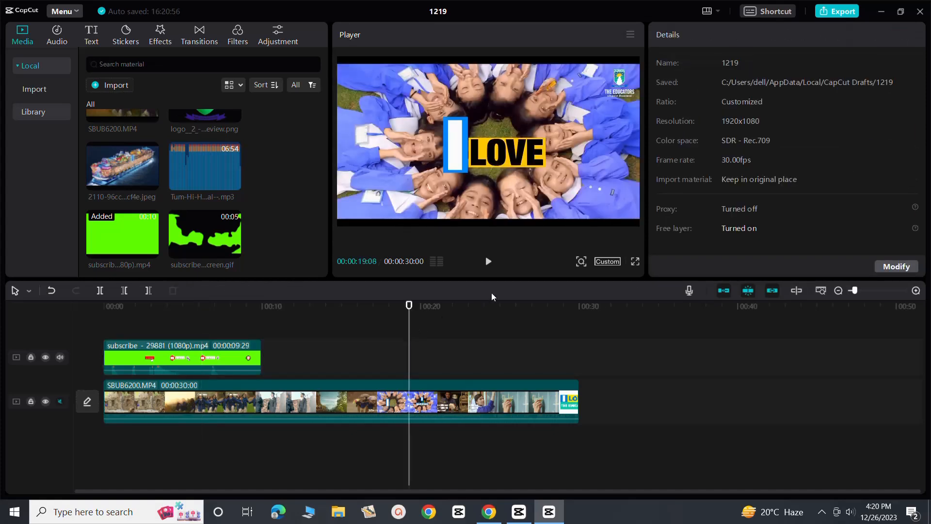
drag(380, 304, 103, 306)
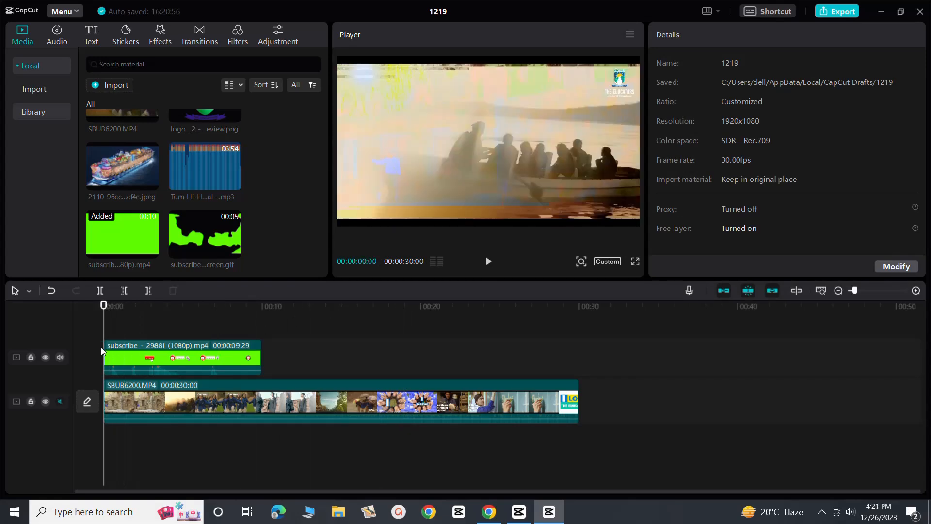
click(488, 260)
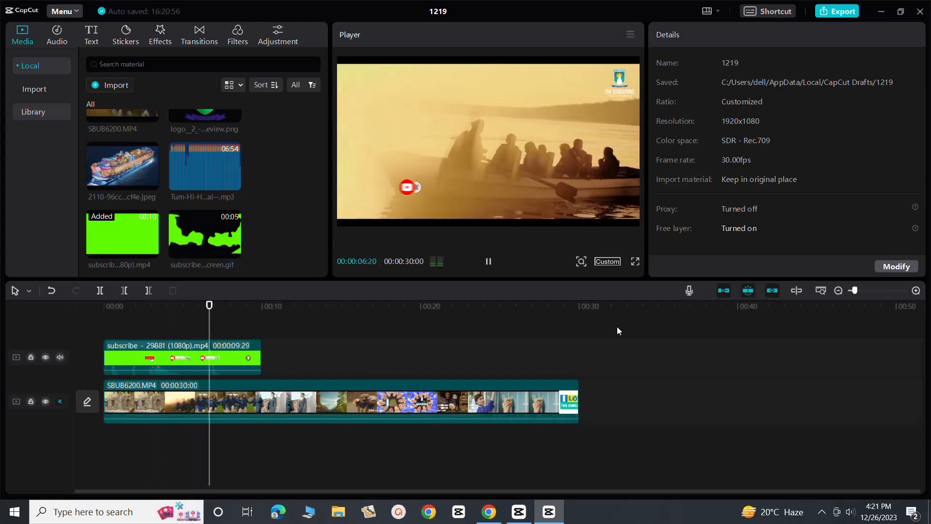
Step: Shift the subscribe clip on its track to start at about 5 seconds and preview that section
click(226, 365)
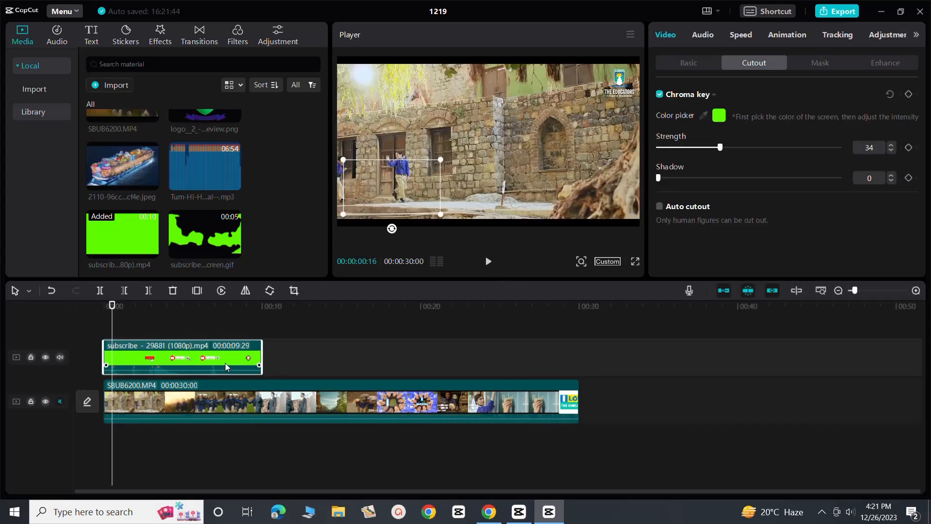
drag(209, 359, 296, 357)
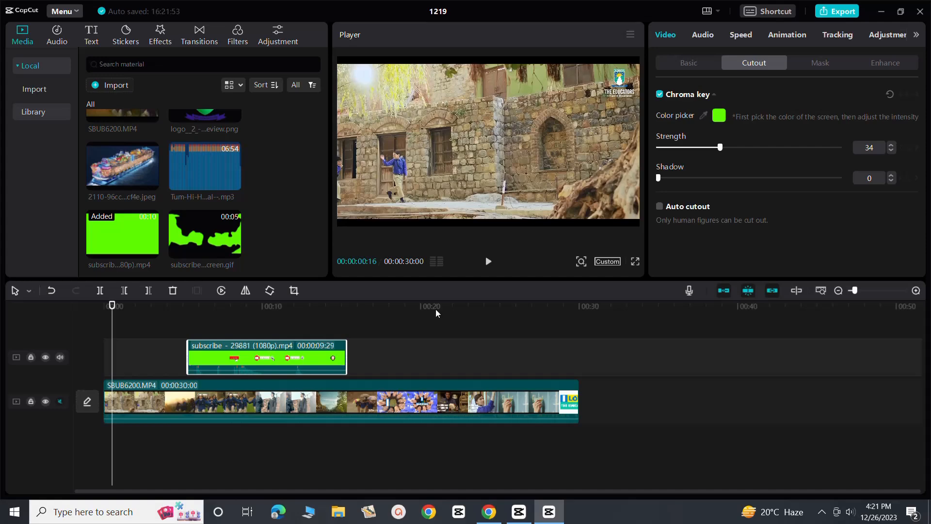
click(475, 328)
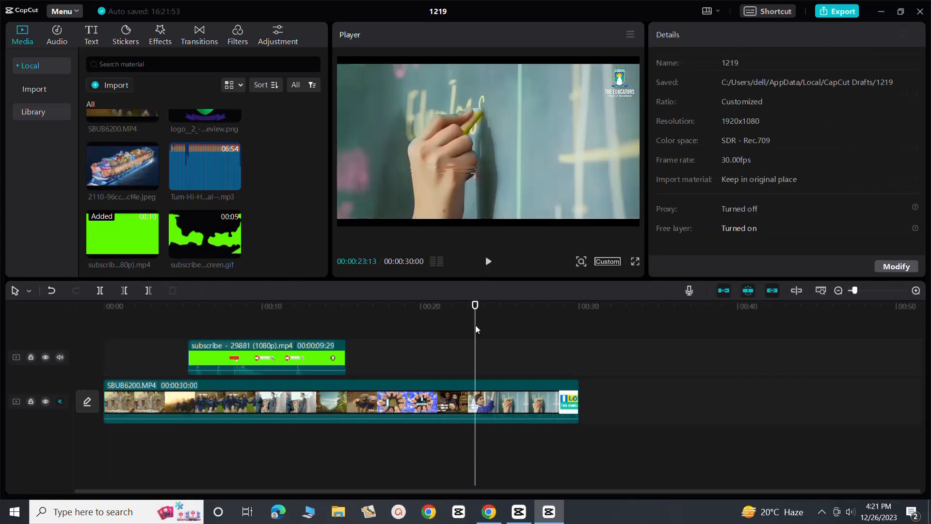
drag(478, 302, 162, 318)
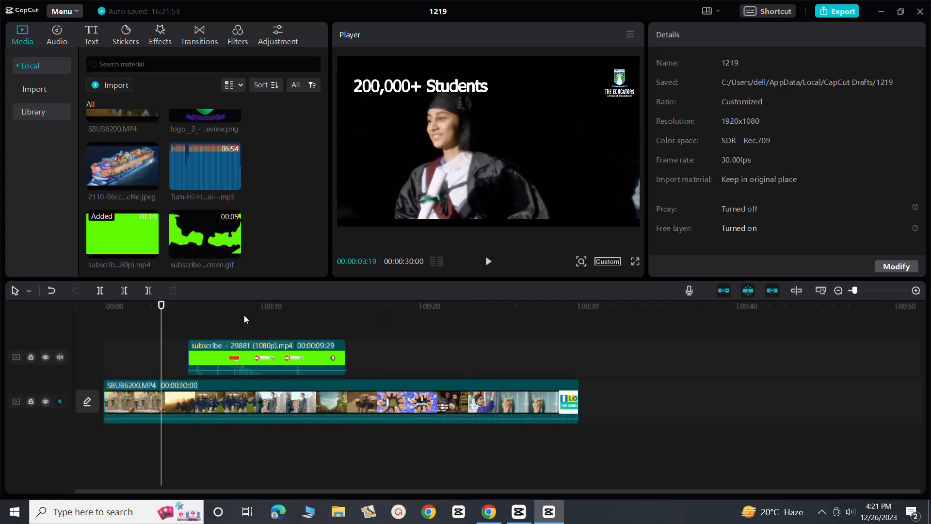
click(488, 263)
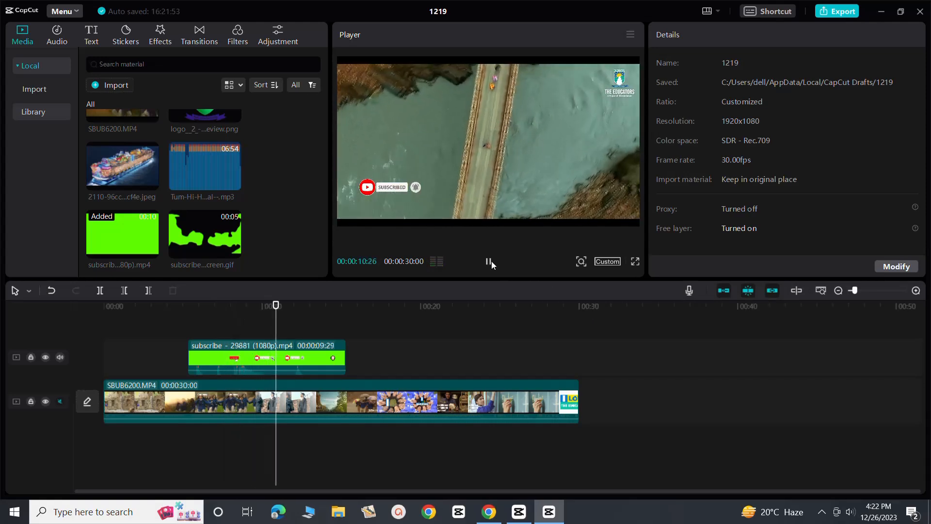
click(489, 262)
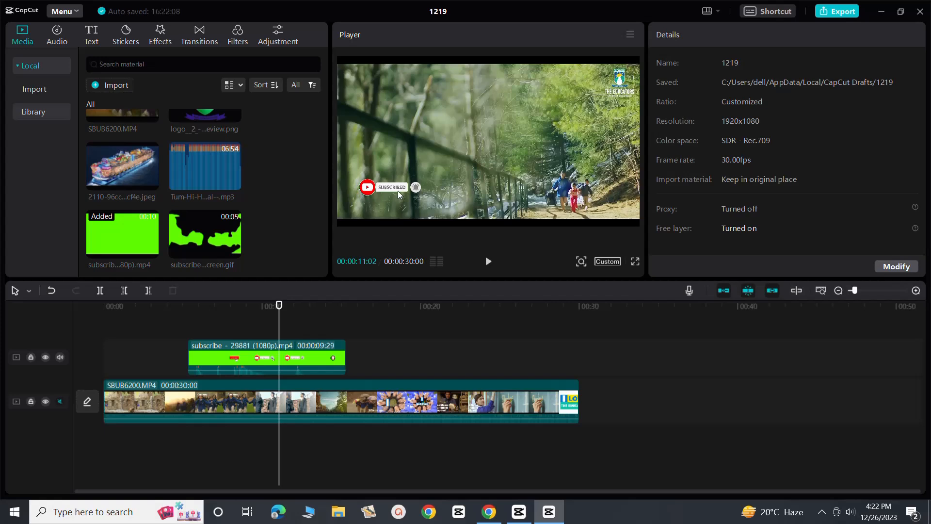
Step: Enlarge the subscribe overlay slightly and reposition it in the frame's lower-left corner
click(308, 348)
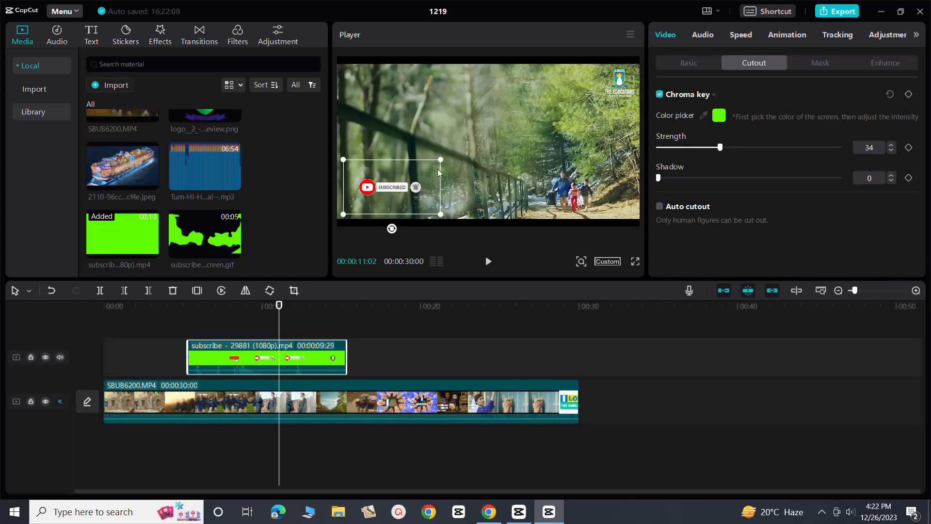
drag(440, 159, 485, 157)
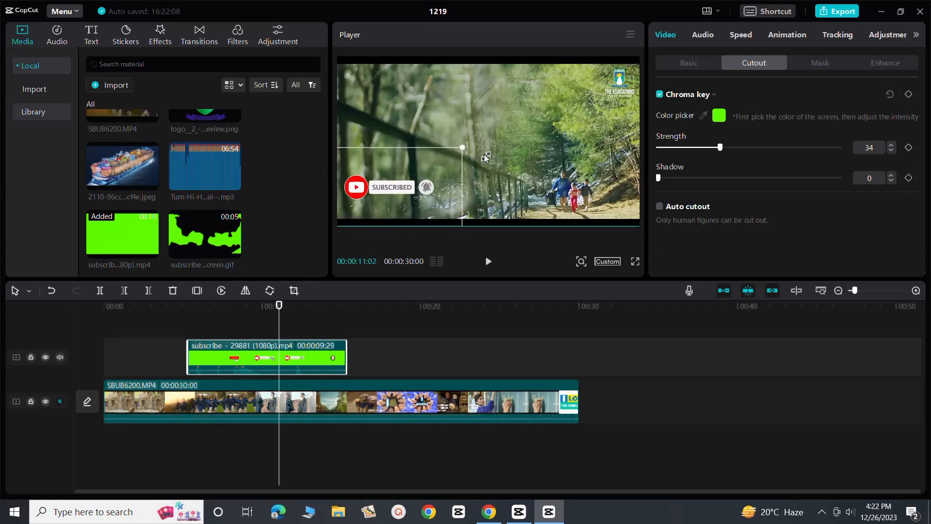
drag(413, 188, 426, 193)
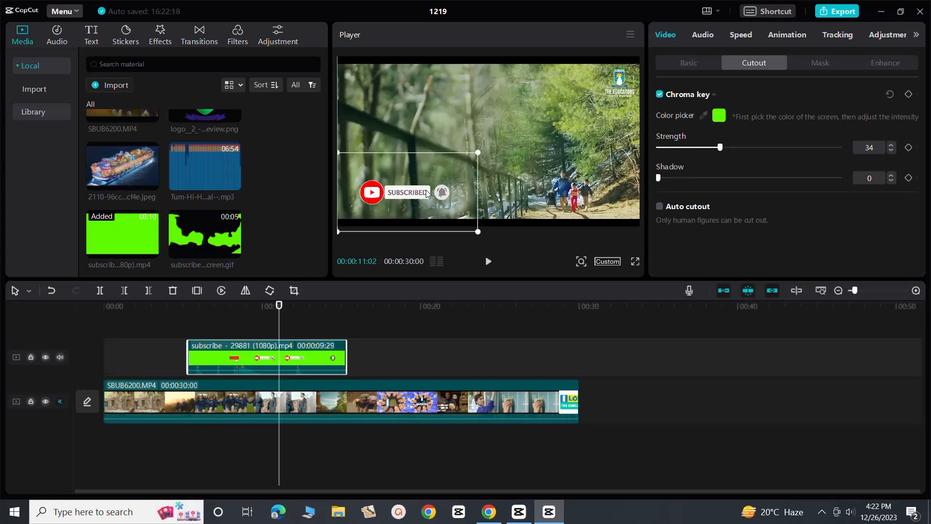
drag(478, 153, 470, 164)
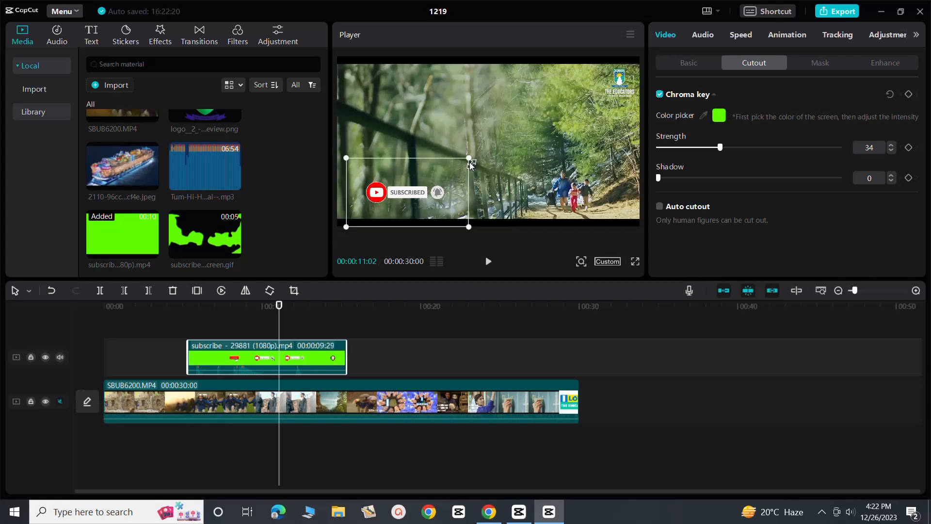
drag(436, 194, 427, 200)
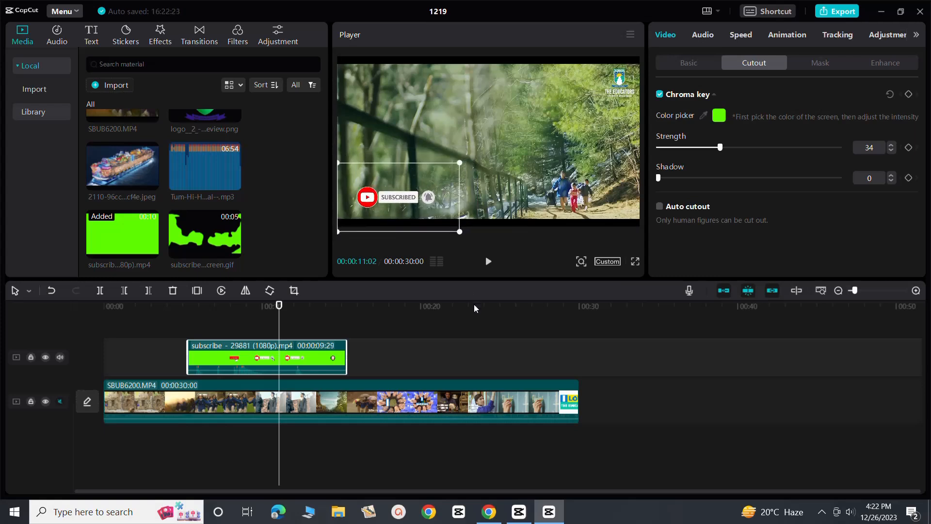
Step: Play the video from about 4 seconds through the end of the subscribe clip to check the enlarged overlay
click(476, 325)
drag(476, 305, 166, 348)
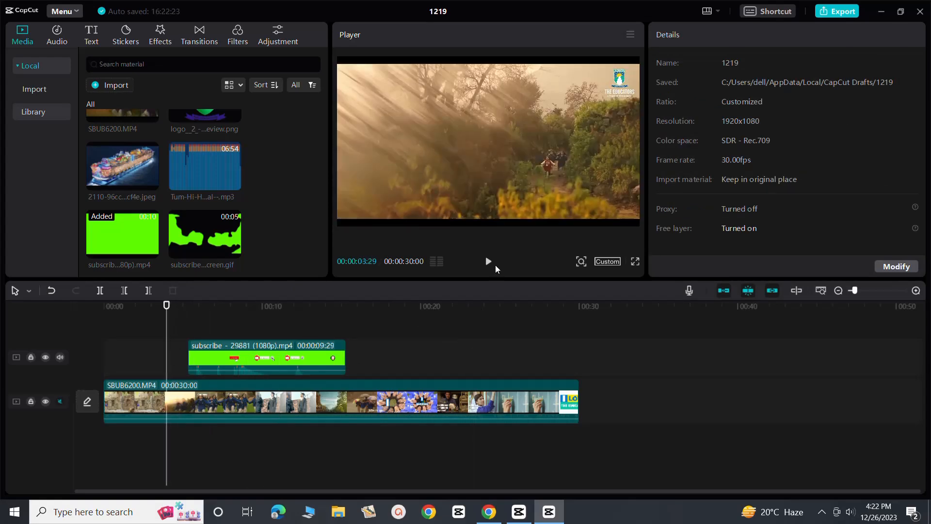
click(493, 261)
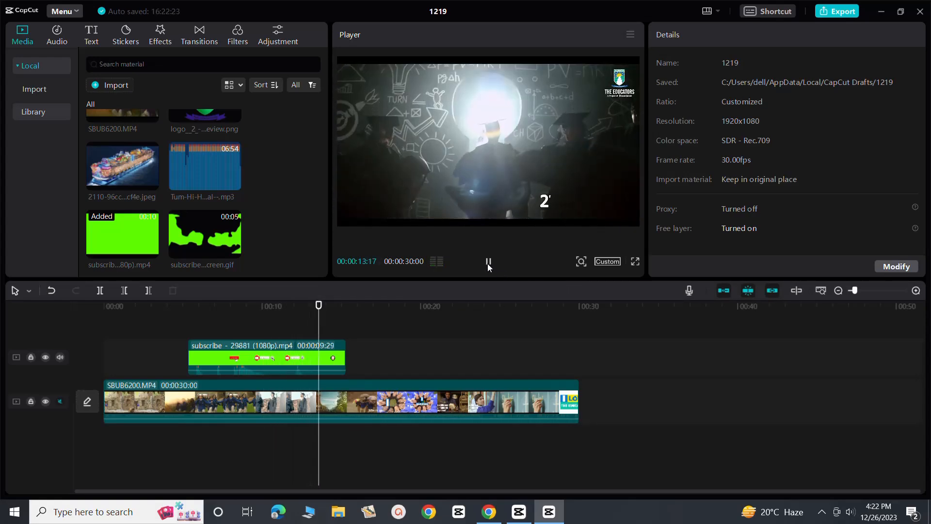
click(488, 263)
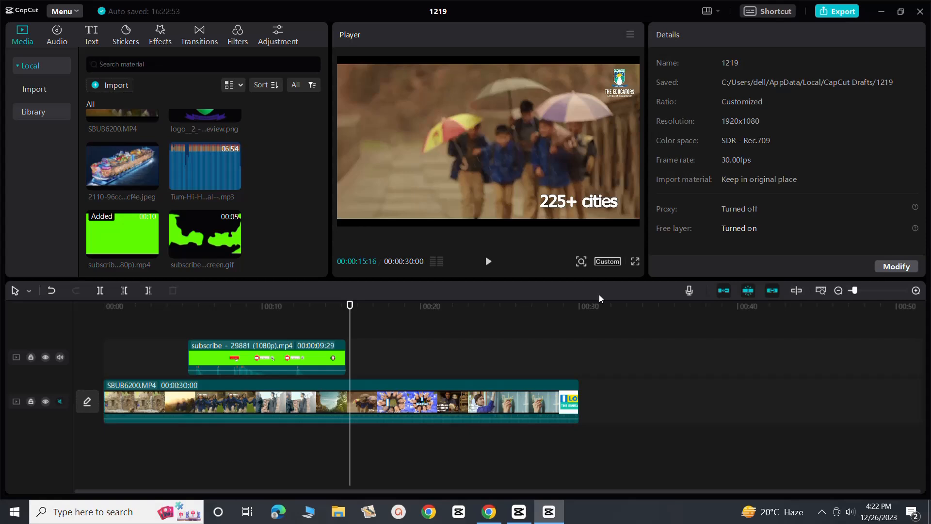
click(821, 512)
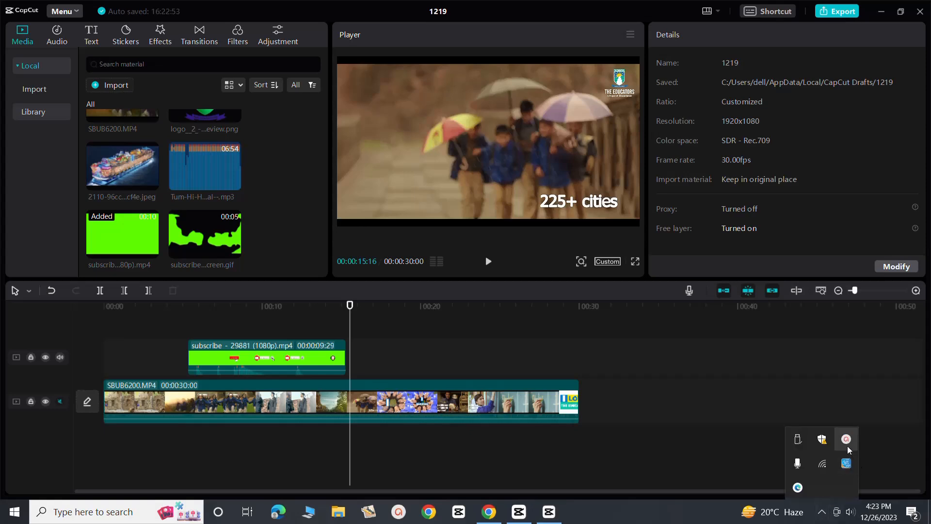
click(846, 440)
click(821, 439)
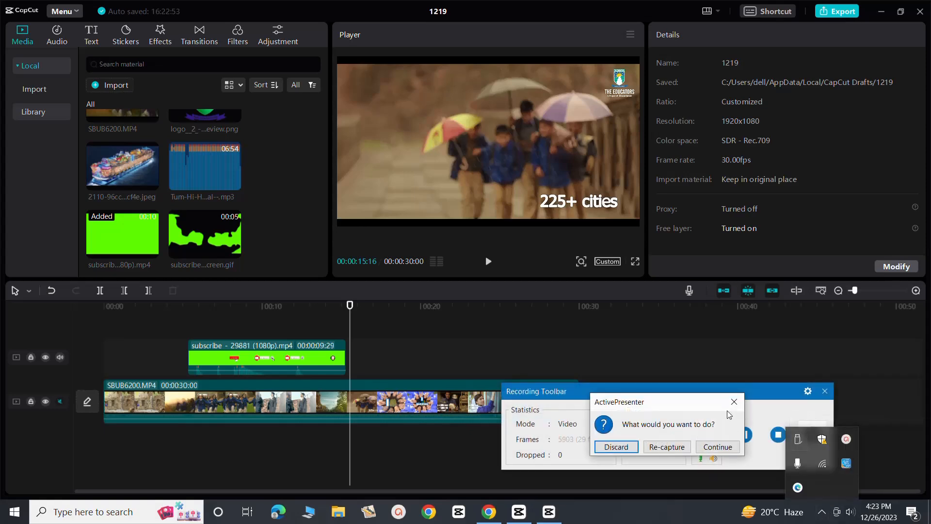